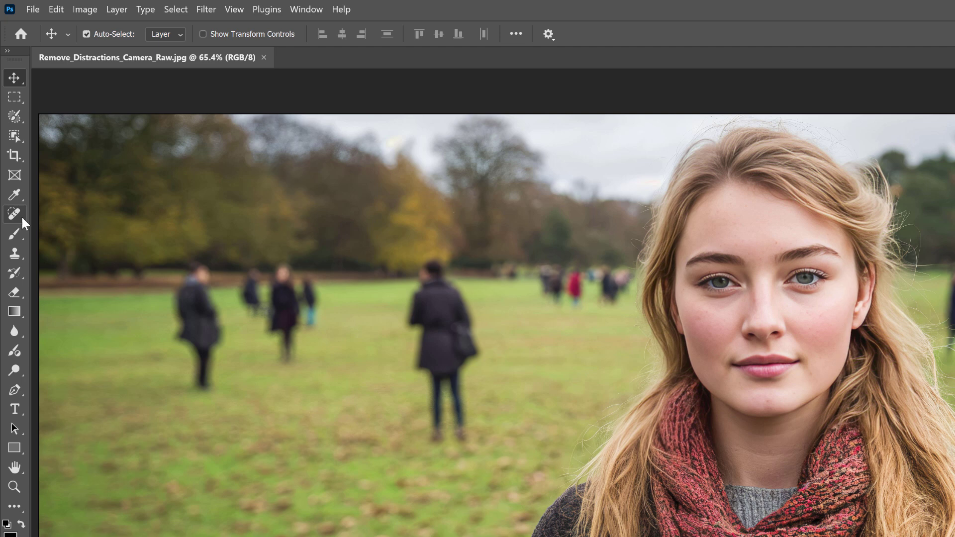
# - Choose the Remove Tool and run Find distractions set to People
pyautogui.click(14, 143)
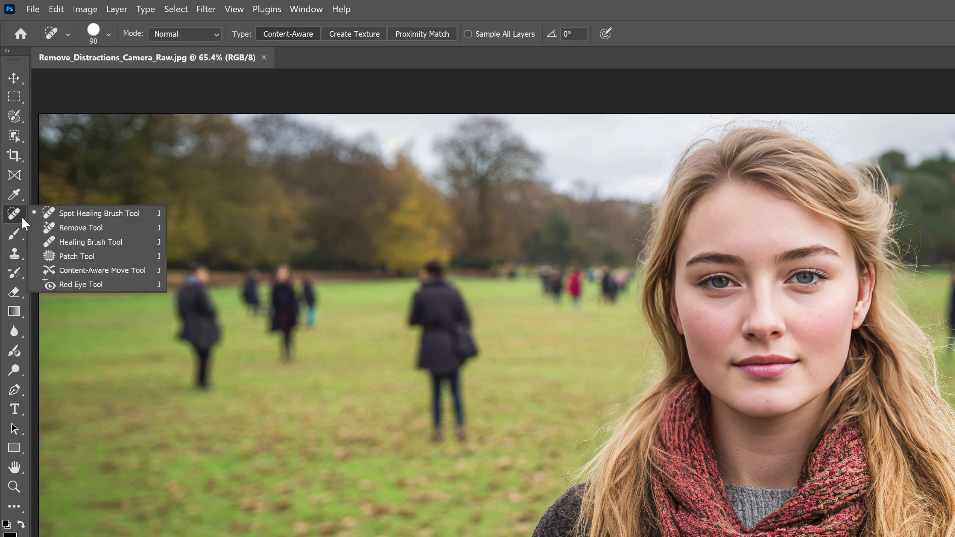
pyautogui.click(119, 226)
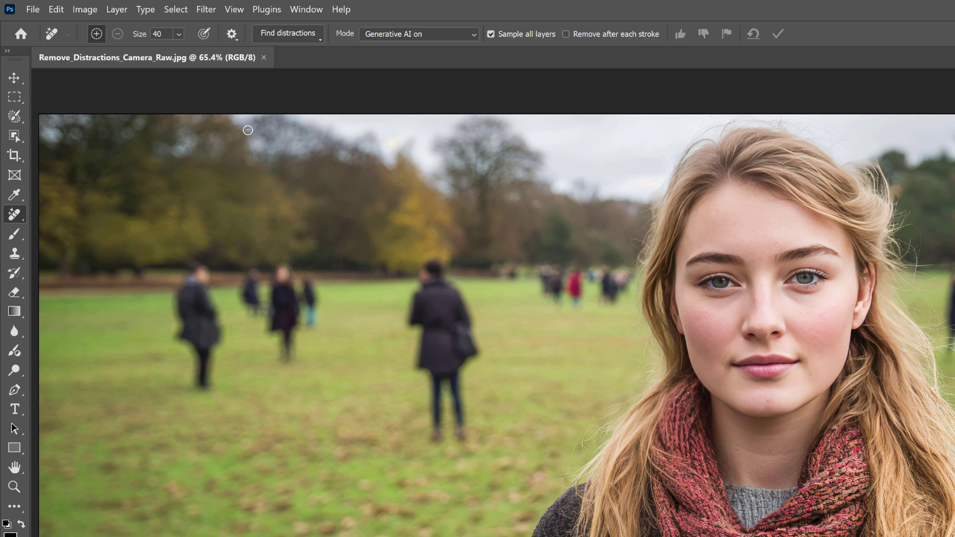
pyautogui.click(306, 41)
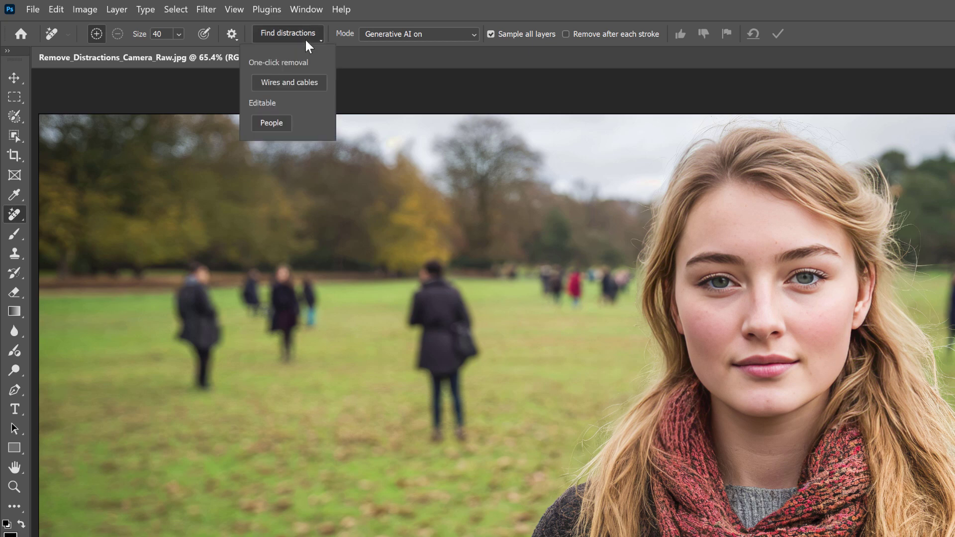
pyautogui.click(286, 126)
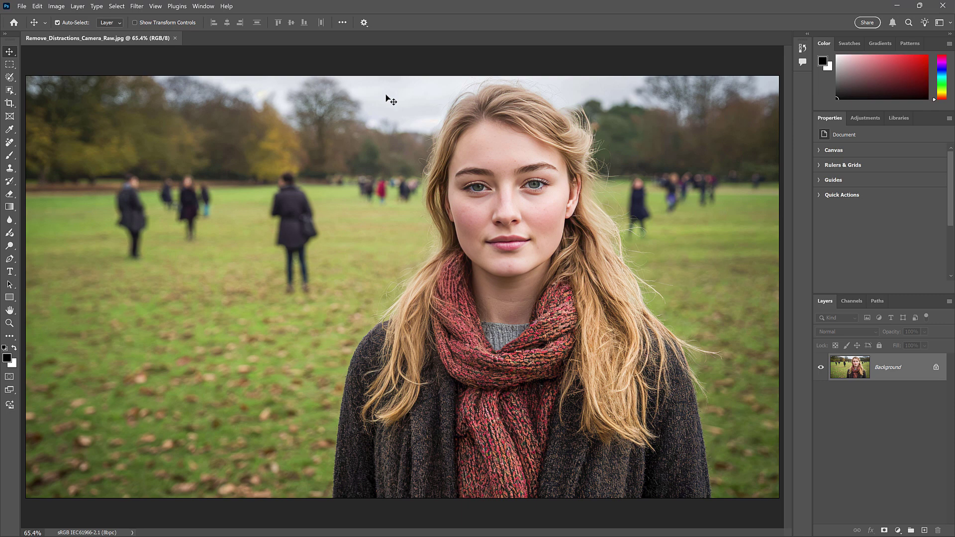
# - Open the Camera Raw Filter and confirm New AI Features is enabled in Technology Previews preferences
pyautogui.click(137, 7)
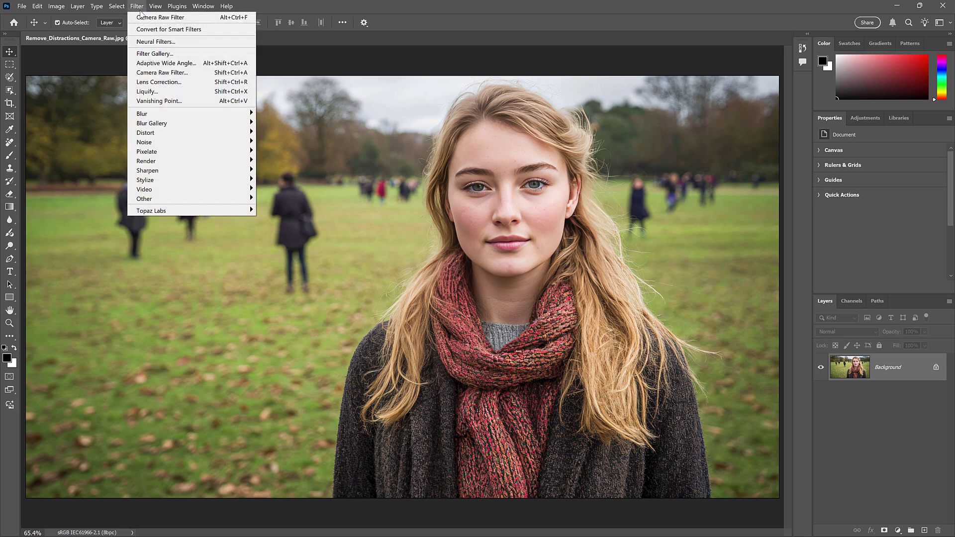
pyautogui.click(197, 73)
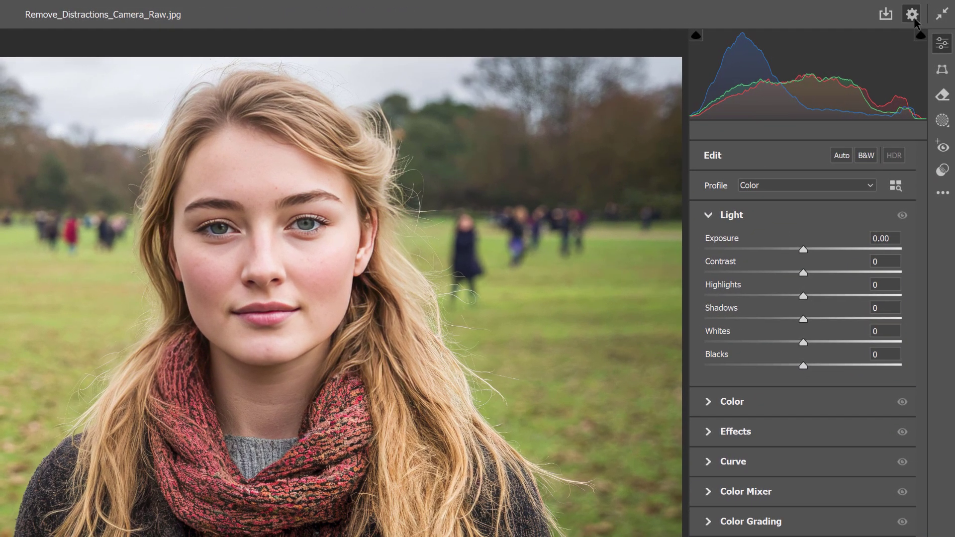
pyautogui.click(913, 18)
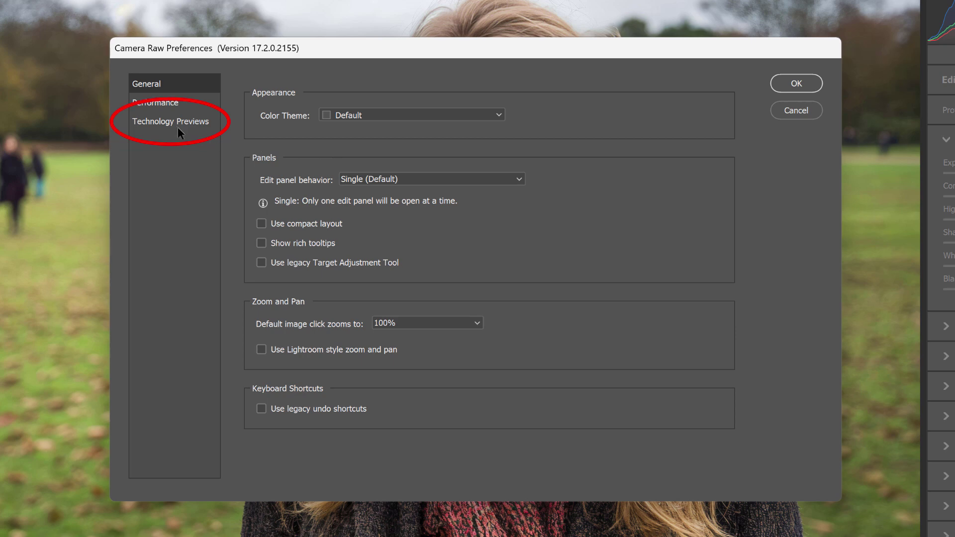
pyautogui.click(178, 131)
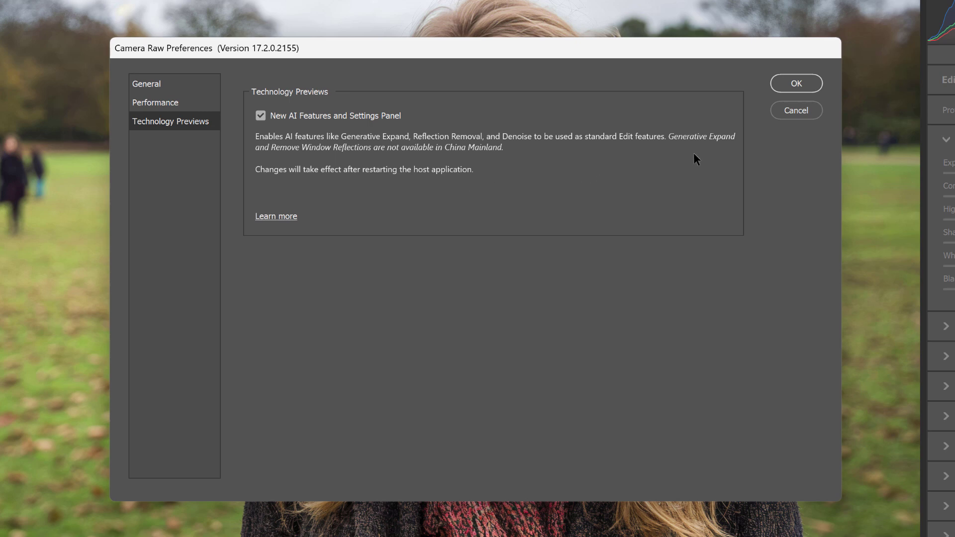
pyautogui.click(813, 82)
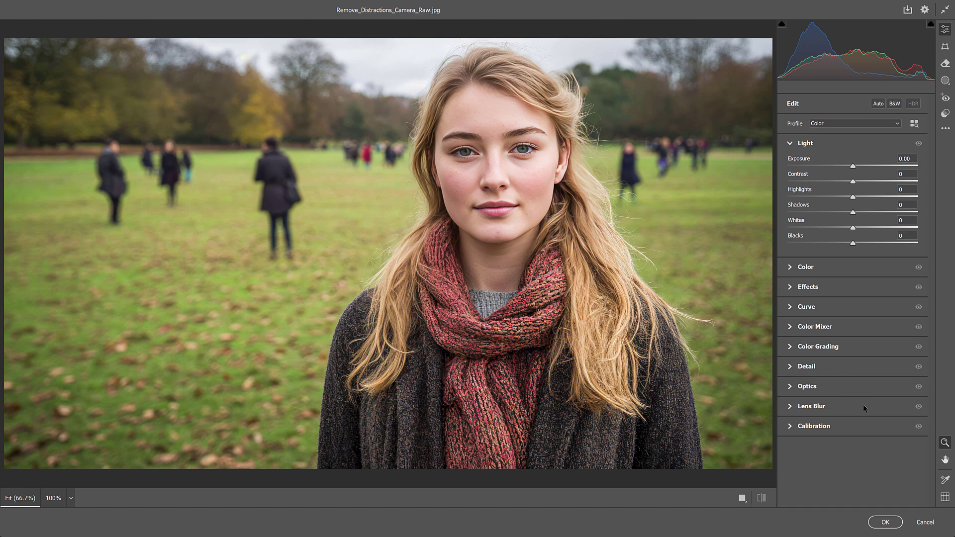
# - Cancel Camera Raw and convert the Background layer to a smart object (Layer 0)
pyautogui.click(926, 523)
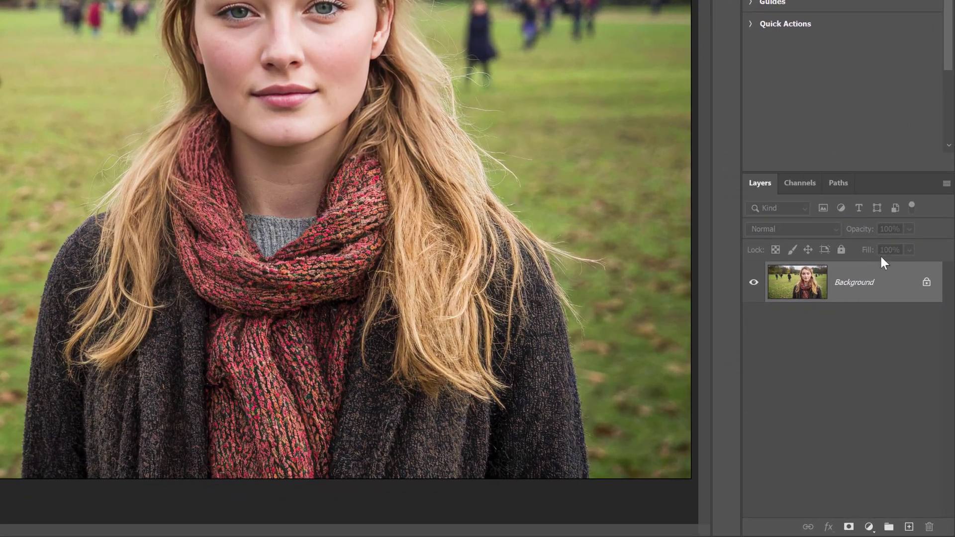
pyautogui.rightClick(897, 285)
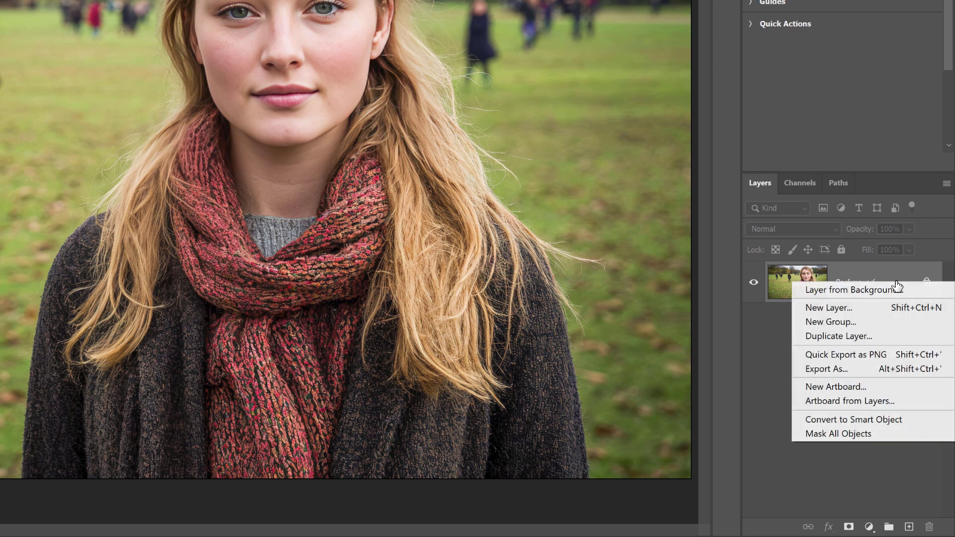
pyautogui.click(912, 419)
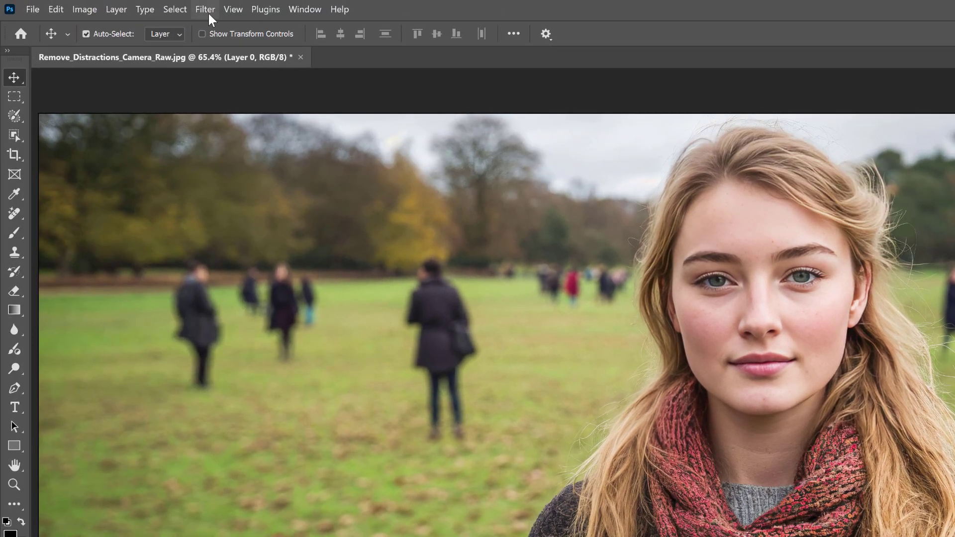
# - Reopen the Camera Raw Filter on Layer 0 and show the Remove tool options
pyautogui.click(208, 14)
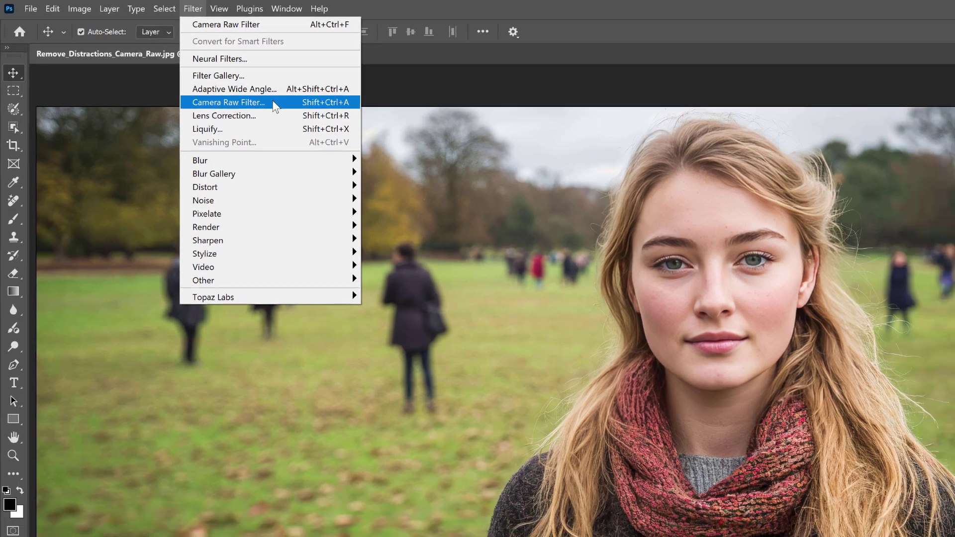
pyautogui.click(290, 107)
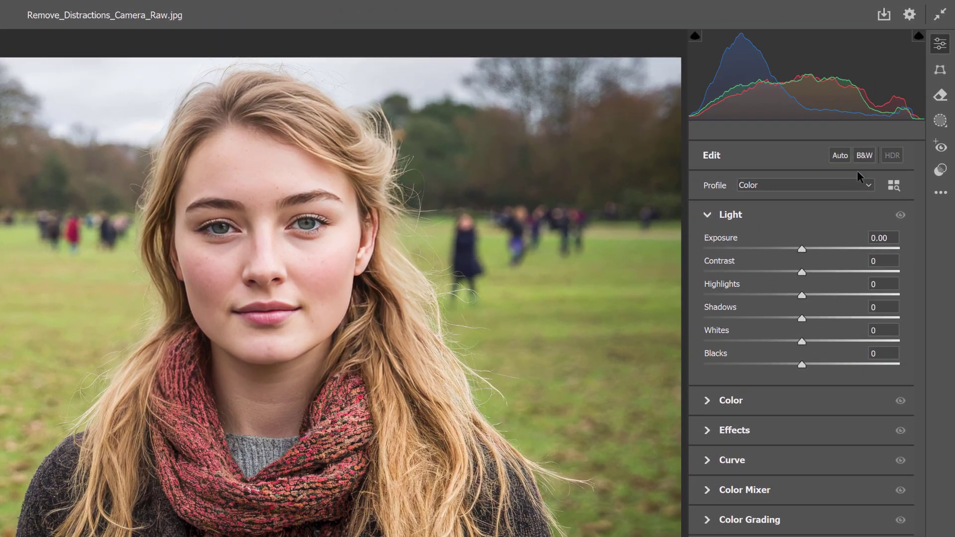
pyautogui.click(941, 97)
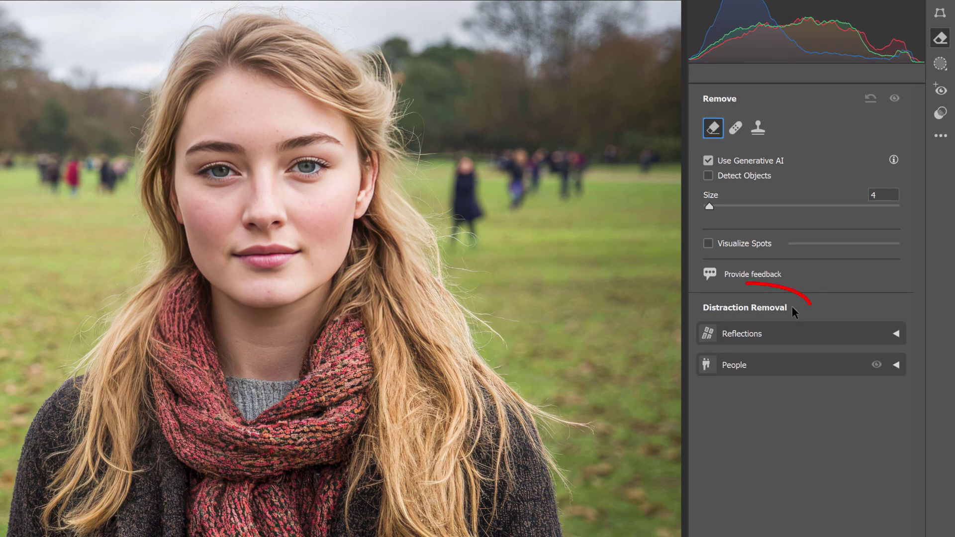
# - Detect people under Distraction Removal and remove them from the park field
pyautogui.click(798, 368)
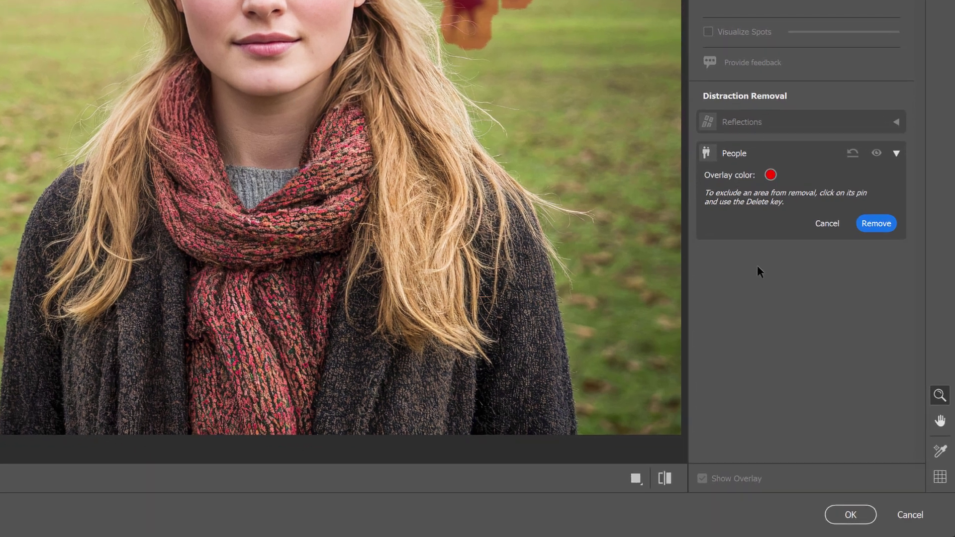
pyautogui.click(877, 229)
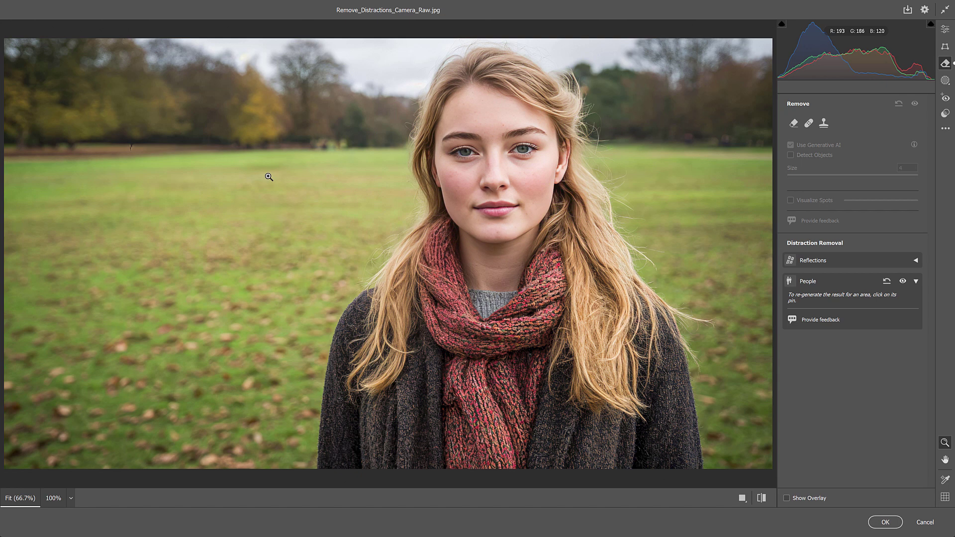
# - Undo the people removal with Ctrl+Z and detect the background people again
pyautogui.hotkey('ctrl', 'z')
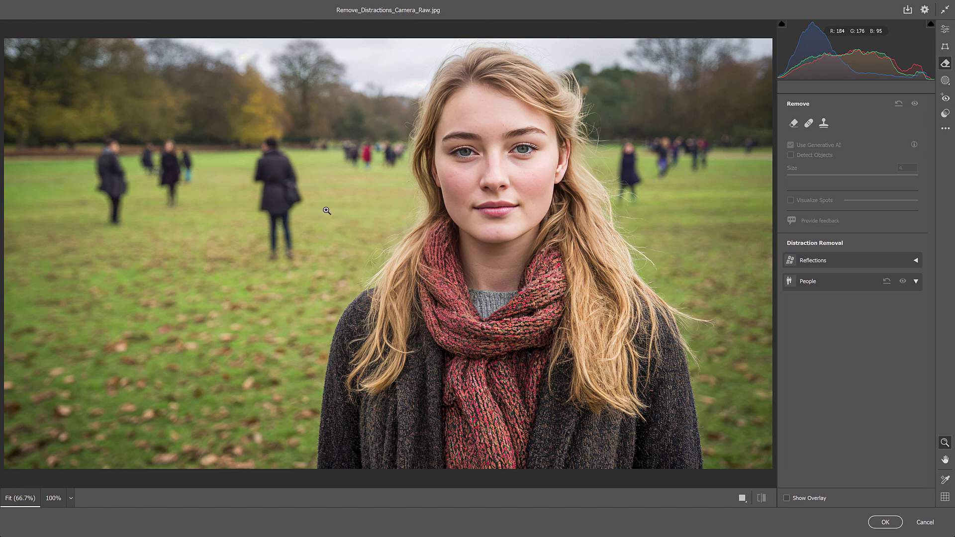
pyautogui.click(846, 280)
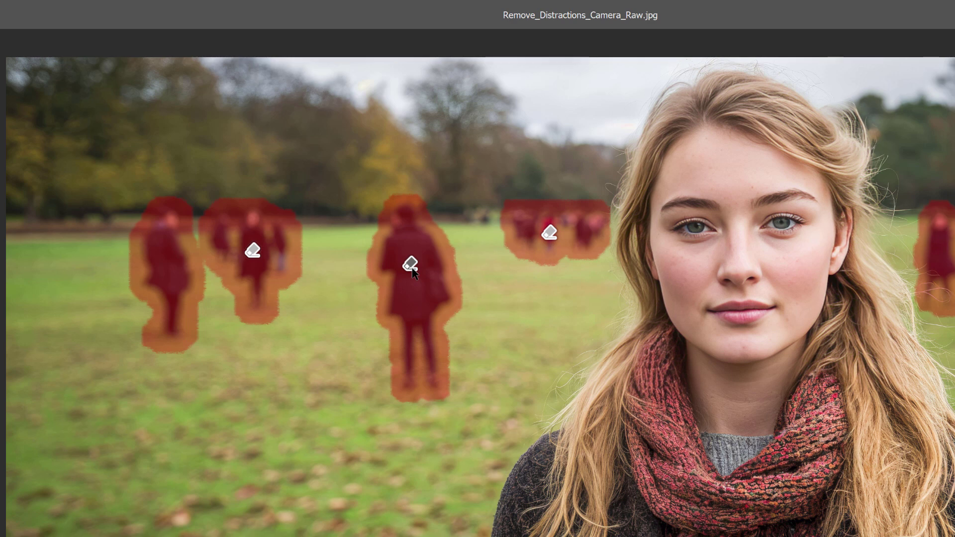
# - Exclude the centre figure's pin from the People removal and remove the other people
pyautogui.click(412, 269)
pyautogui.press('Delete')
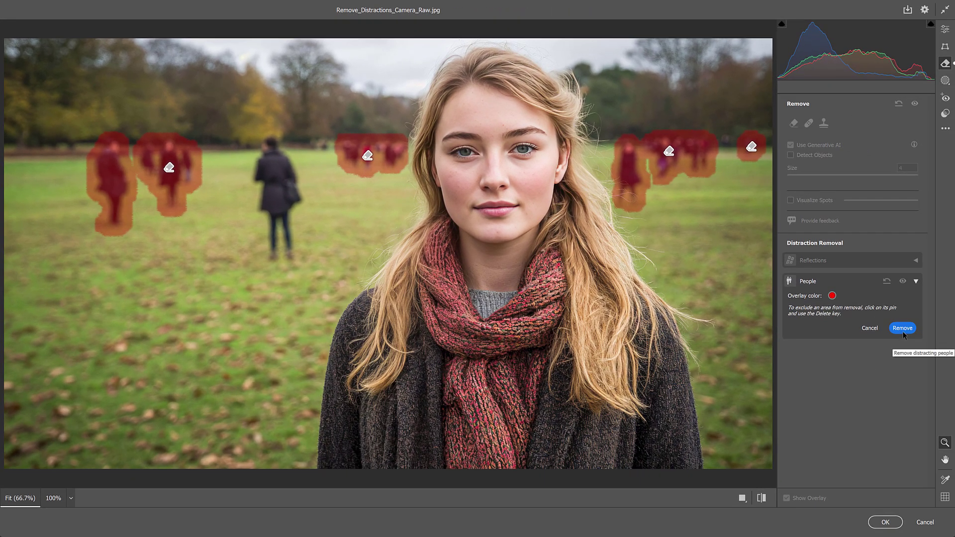
pyautogui.click(903, 329)
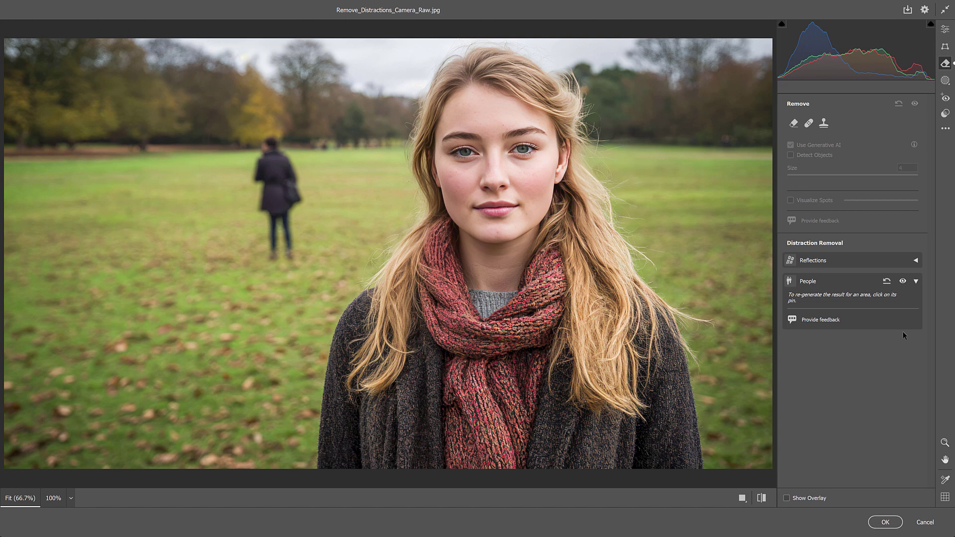
# - Switch to the Zoom tool and collapse the People removal section
pyautogui.press('z')
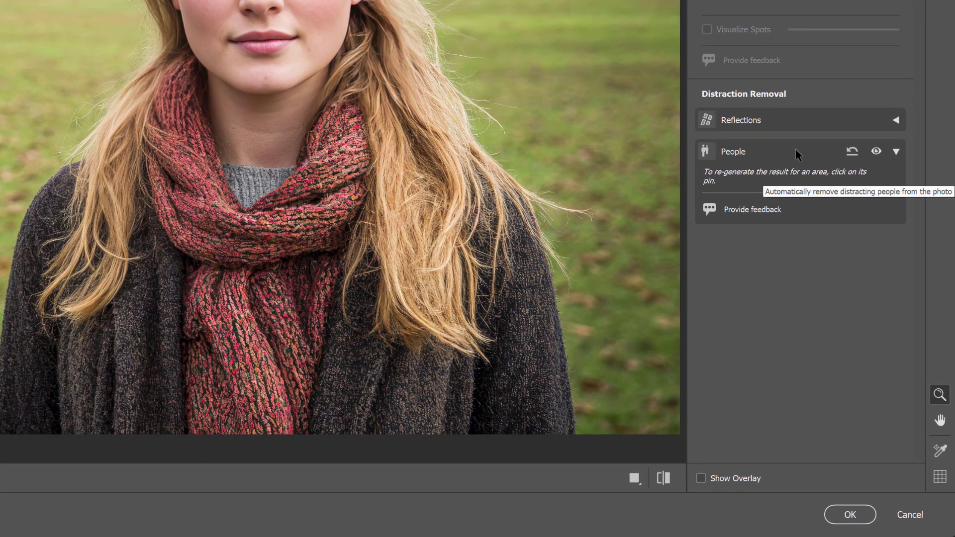
pyautogui.click(796, 149)
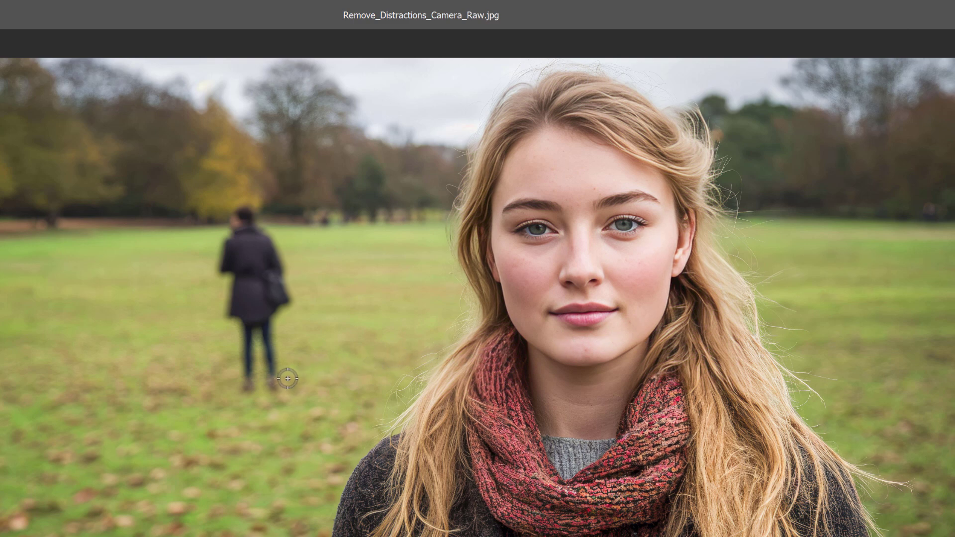
# - Paint a slightly larger Remove brush over the dark-coated figure and generatively remove it
pyautogui.press(']')
pyautogui.press(']')
pyautogui.press(']')
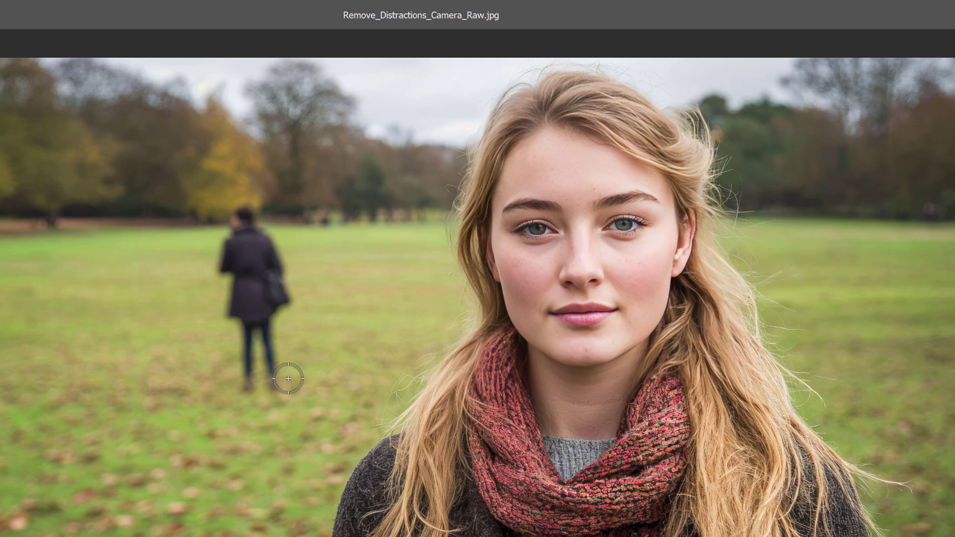
pyautogui.moveTo(288, 379)
pyautogui.mouseDown()
pyautogui.moveTo(273, 322)
pyautogui.moveTo(286, 280)
pyautogui.moveTo(255, 216)
pyautogui.moveTo(235, 216)
pyautogui.moveTo(219, 259)
pyautogui.moveTo(264, 387)
pyautogui.mouseUp()
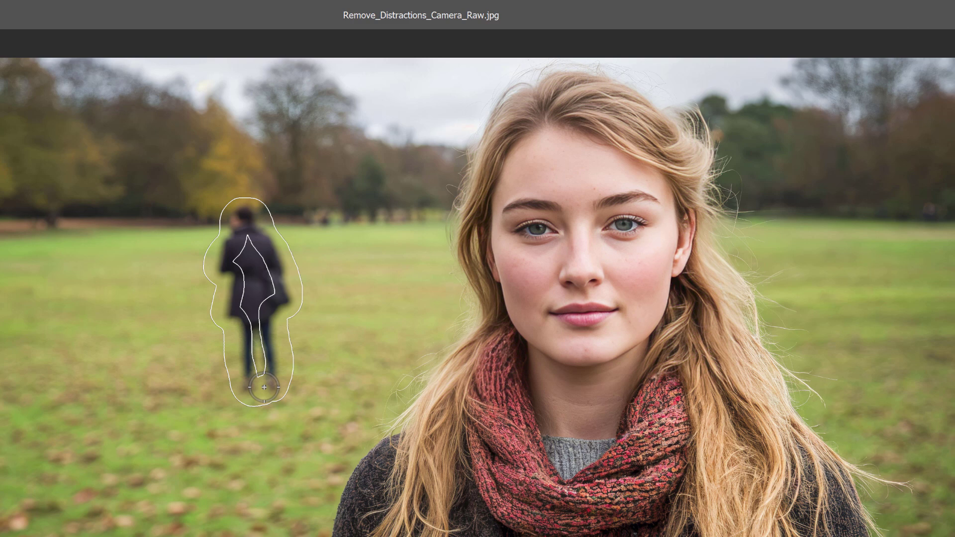
pyautogui.moveTo(264, 387); pyautogui.dragTo(243, 250)
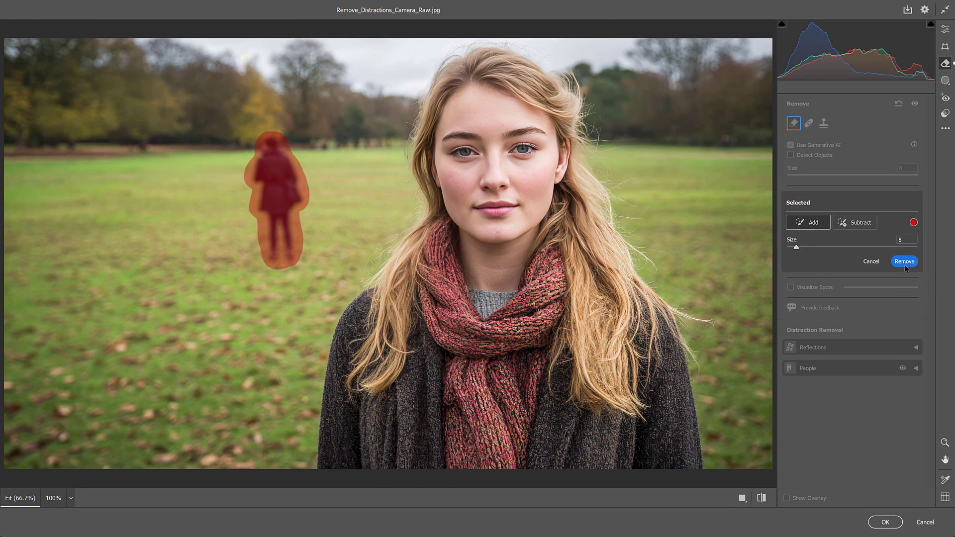
pyautogui.click(905, 262)
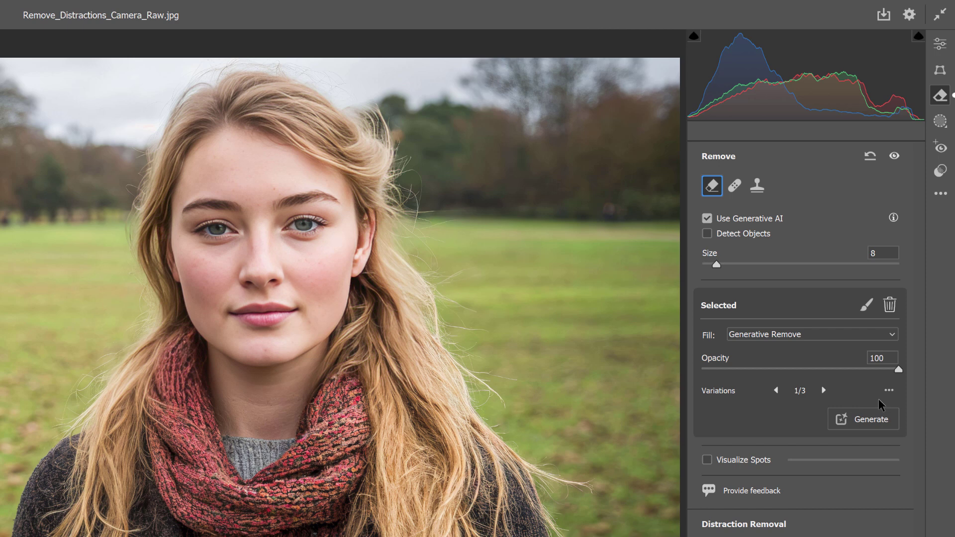
pyautogui.click(824, 391)
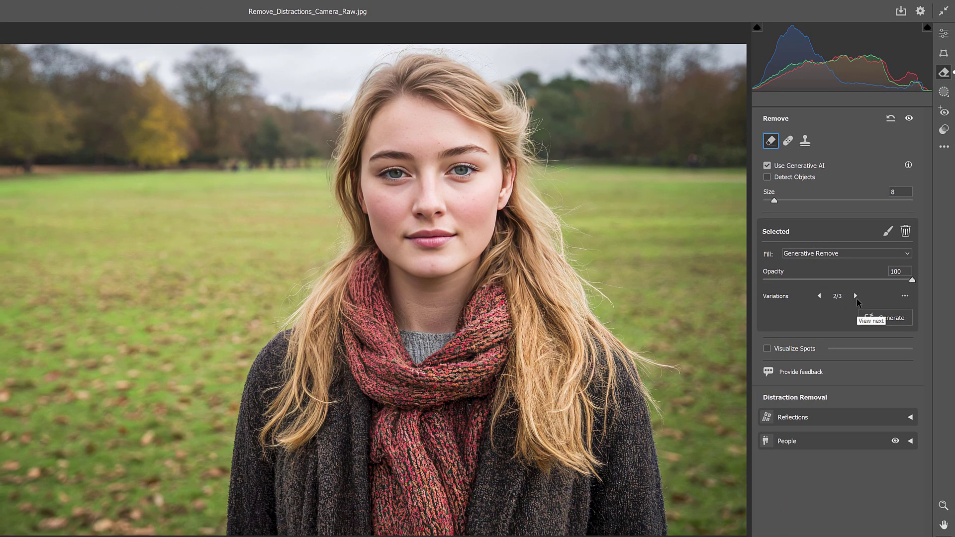
pyautogui.click(856, 297)
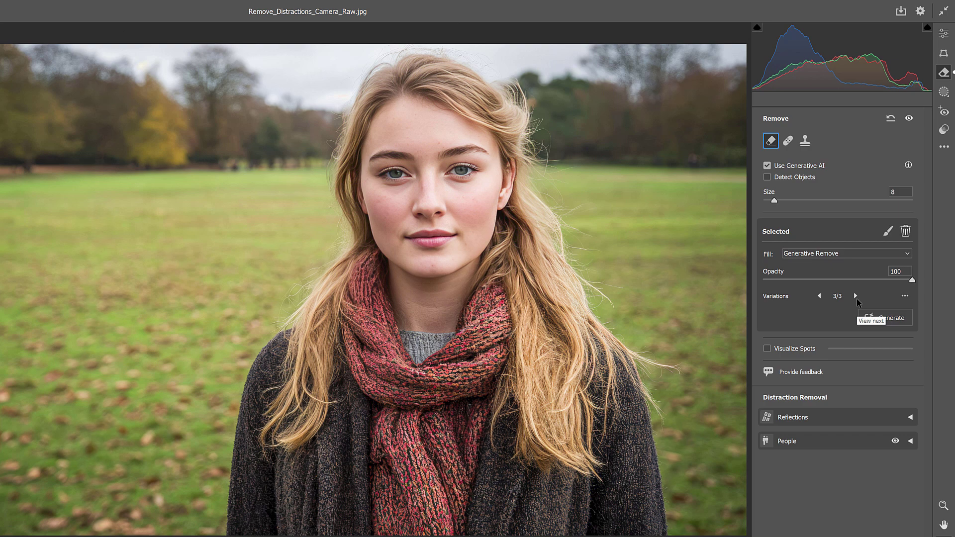
pyautogui.click(856, 297)
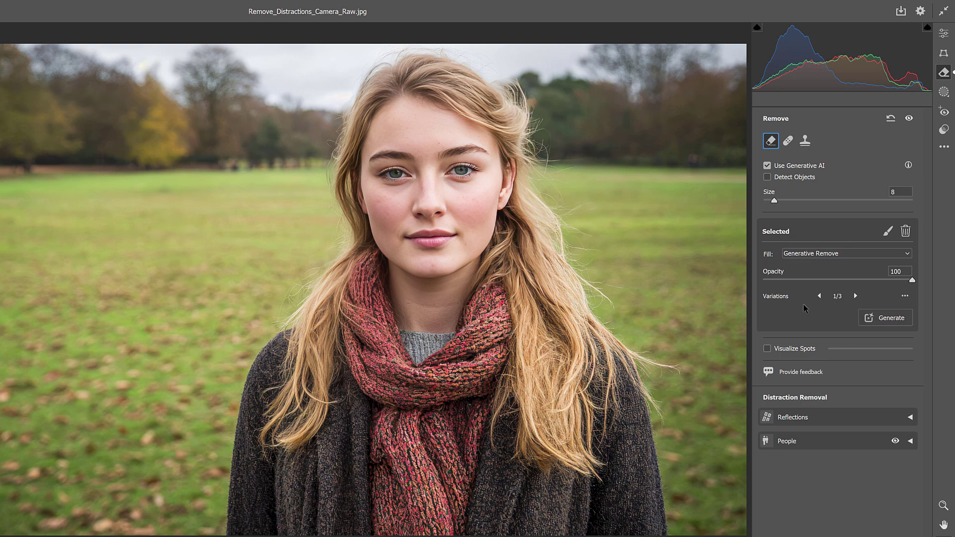
# - Paint over leftover grass marks left of the woman and remove them in two generative passes
pyautogui.moveTo(162, 191)
pyautogui.mouseDown()
pyautogui.moveTo(149, 189)
pyautogui.moveTo(161, 217)
pyautogui.moveTo(145, 219)
pyautogui.mouseUp()
pyautogui.moveTo(151, 258)
pyautogui.mouseDown()
pyautogui.moveTo(214, 273)
pyautogui.moveTo(156, 282)
pyautogui.moveTo(191, 305)
pyautogui.moveTo(151, 303)
pyautogui.mouseUp()
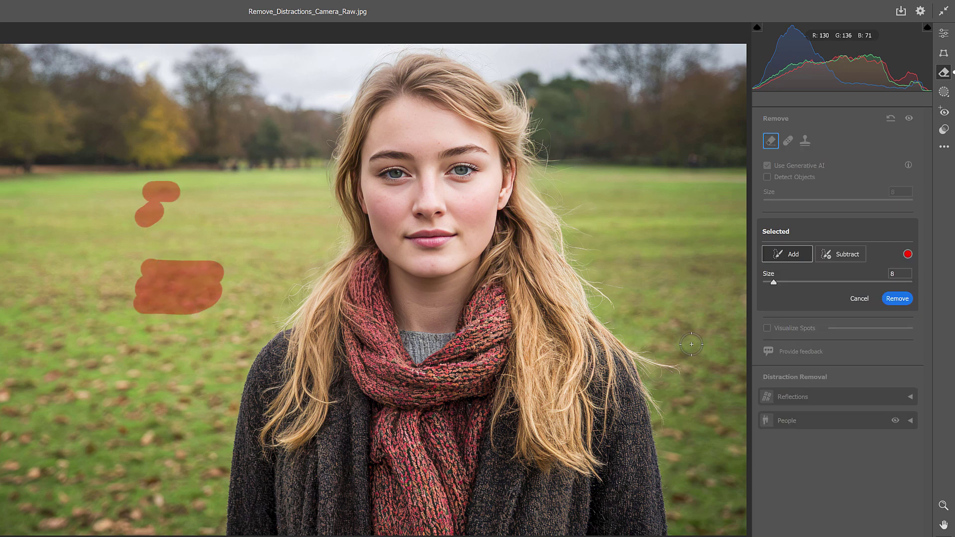
pyautogui.click(897, 302)
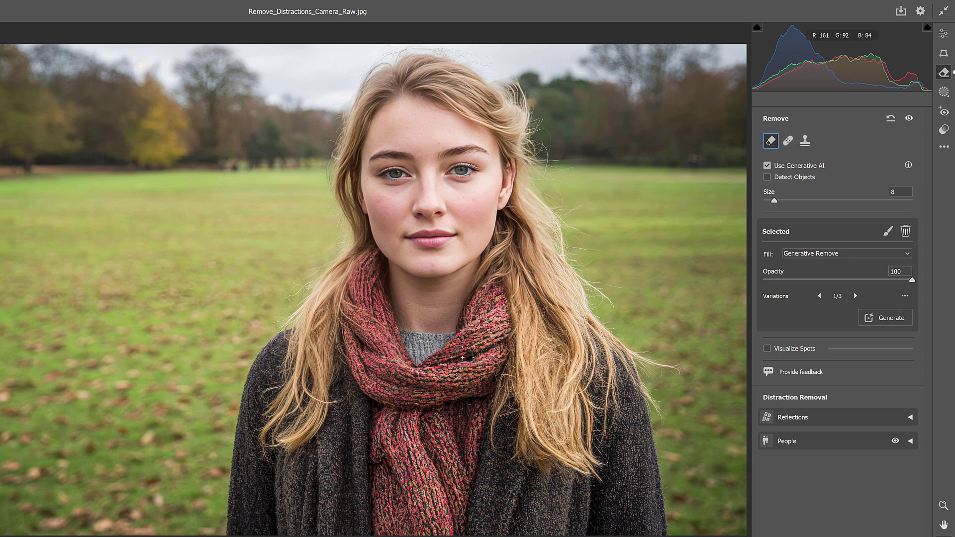
pyautogui.moveTo(219, 267)
pyautogui.mouseDown()
pyautogui.moveTo(144, 269)
pyautogui.moveTo(146, 297)
pyautogui.moveTo(210, 303)
pyautogui.moveTo(220, 276)
pyautogui.moveTo(157, 285)
pyautogui.moveTo(228, 280)
pyautogui.moveTo(228, 268)
pyautogui.moveTo(140, 267)
pyautogui.moveTo(199, 254)
pyautogui.moveTo(223, 296)
pyautogui.mouseUp()
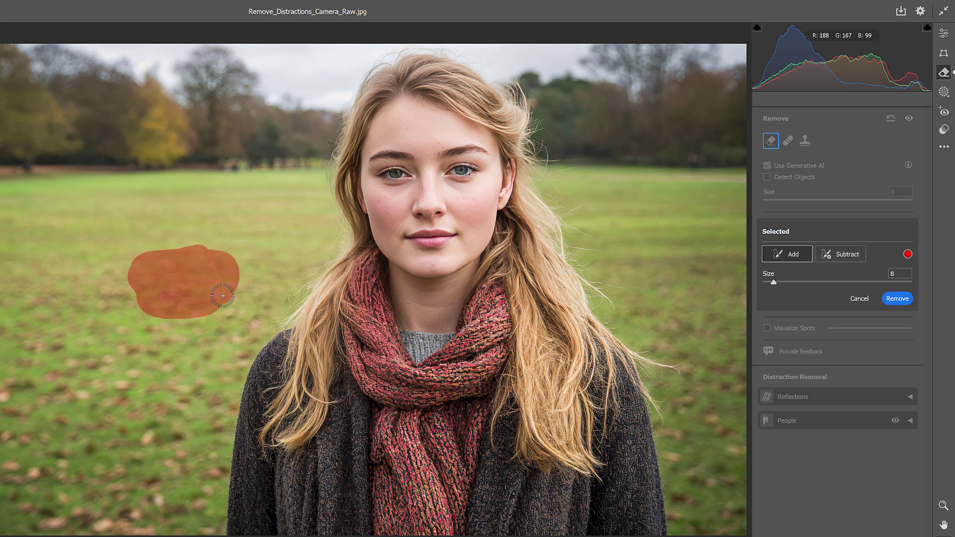
pyautogui.click(898, 300)
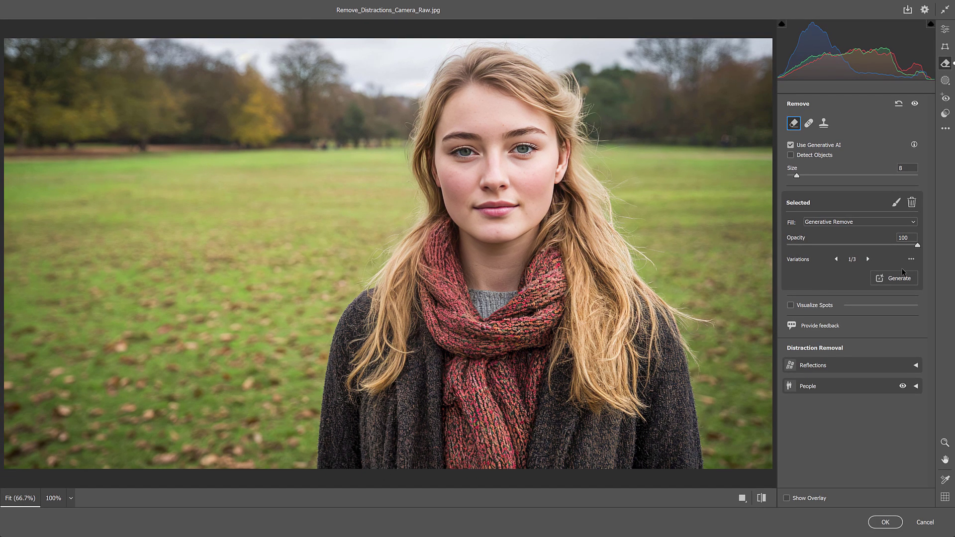
# - Apply the Camera Raw removals to Layer 0, then toggle the Camera Raw Filter to compare before and after
pyautogui.click(895, 525)
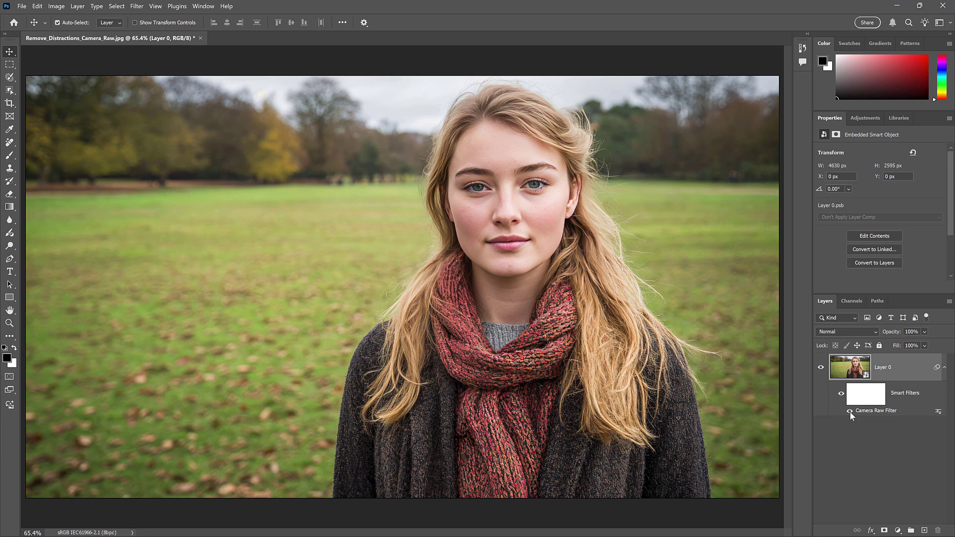
pyautogui.click(850, 411)
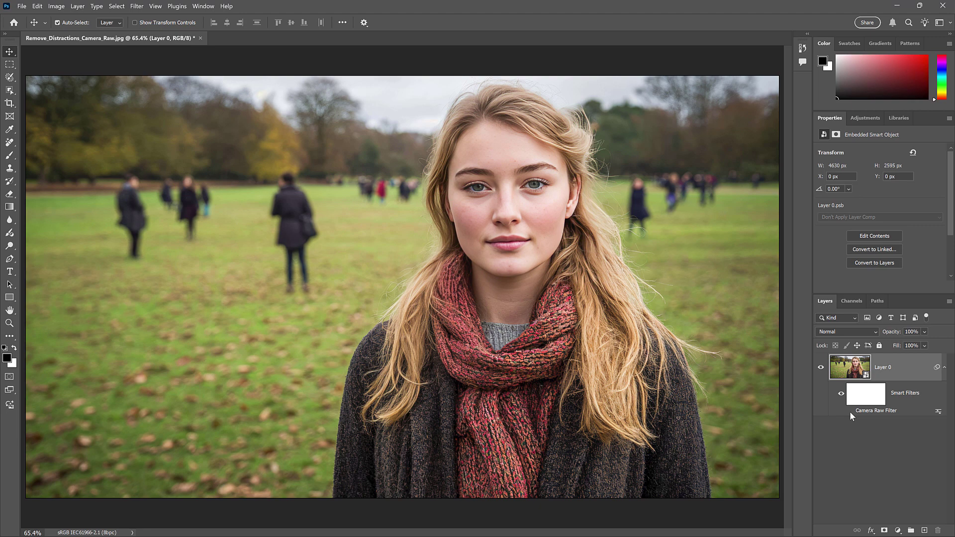
pyautogui.click(850, 411)
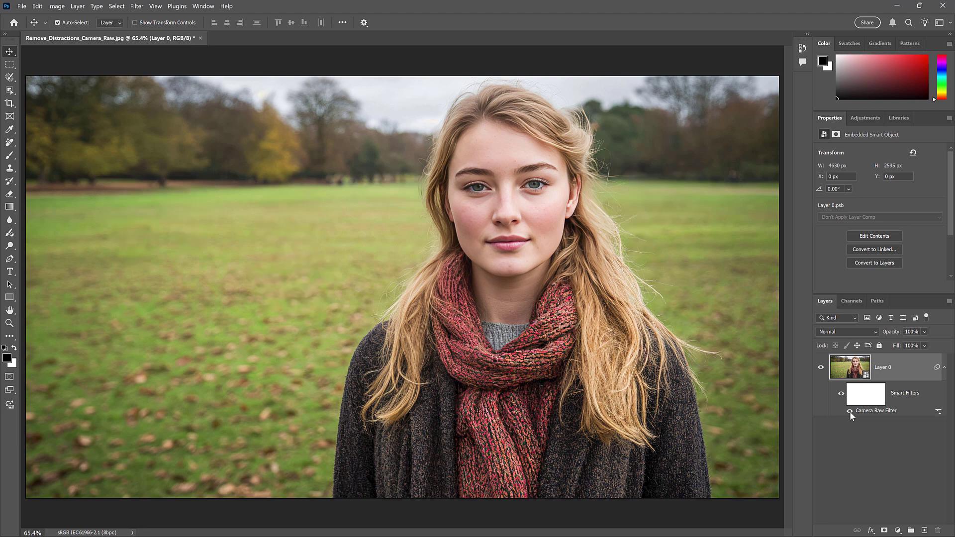